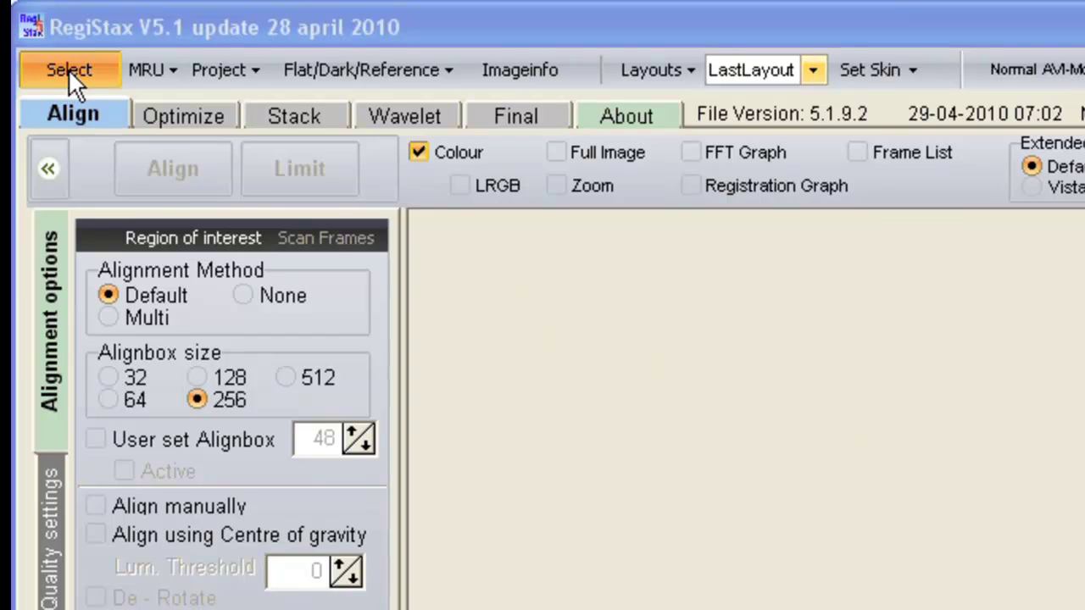
Open the Saturn video Capture 08_03_2011 02_01_06.avi from the Saturnclip folder
click(68, 68)
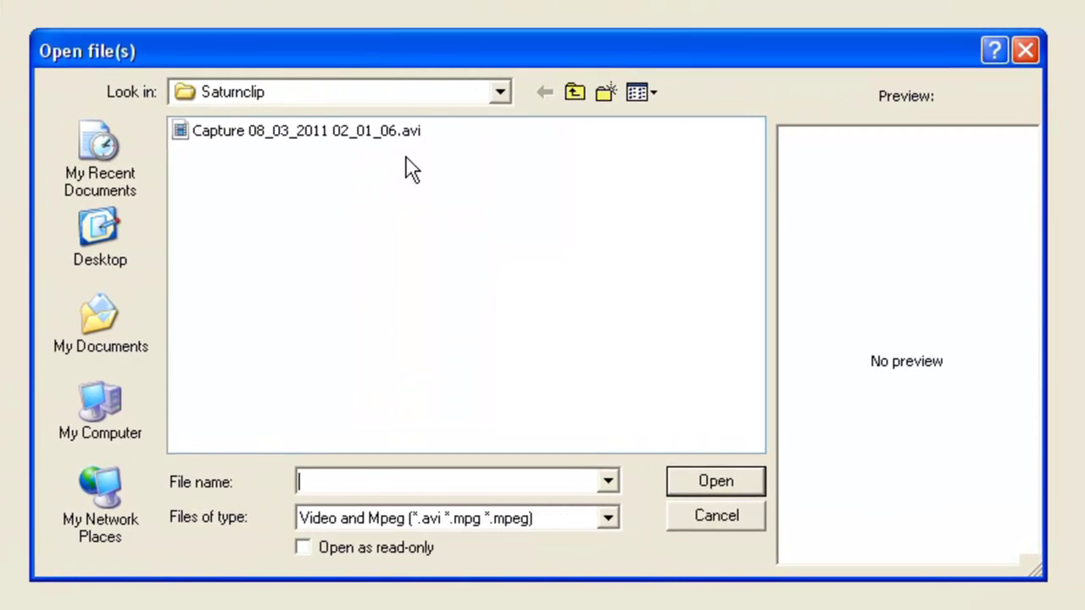
click(295, 128)
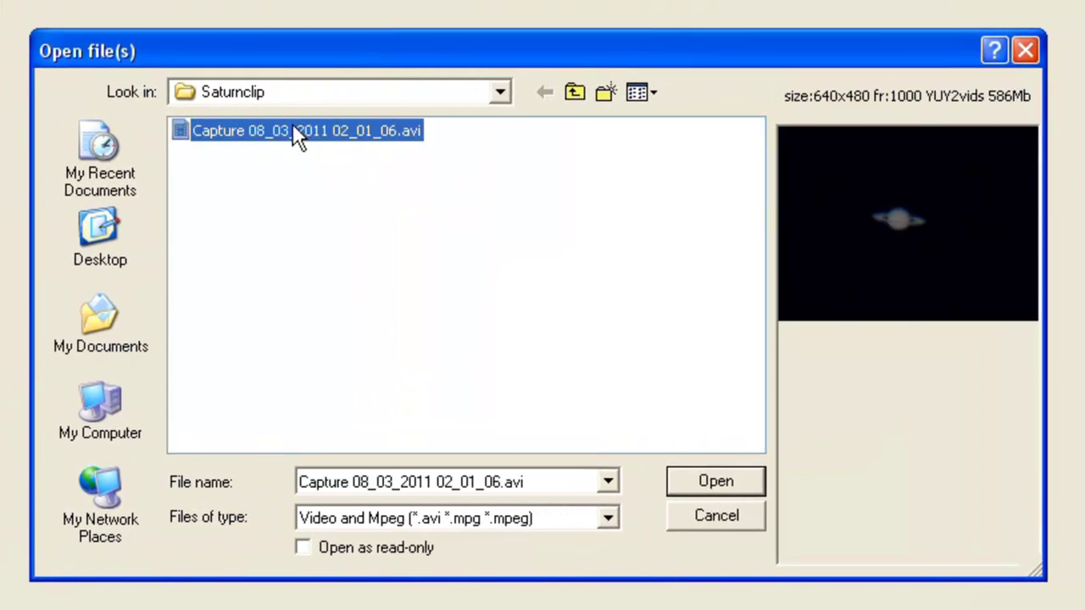
click(715, 481)
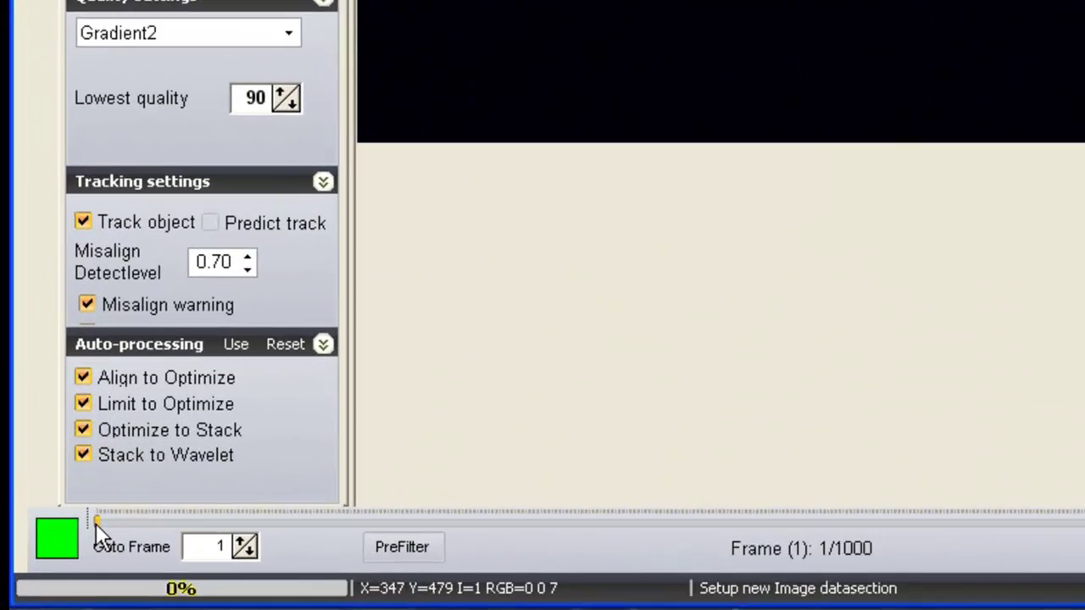
Go through the video frames to pick a clear reference frame of Saturn
click(44, 567)
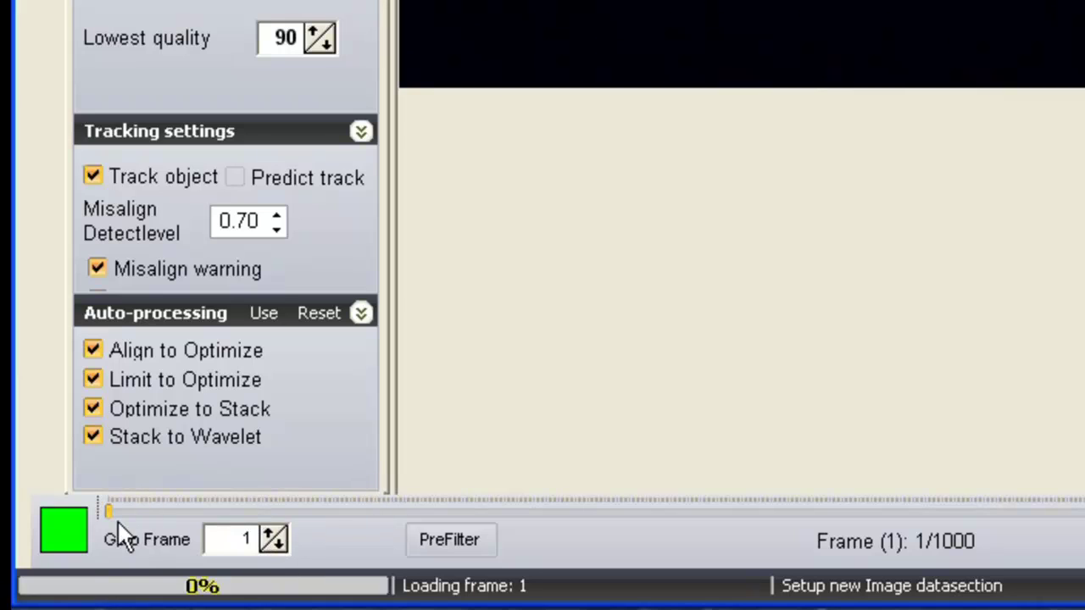
drag(108, 512, 238, 515)
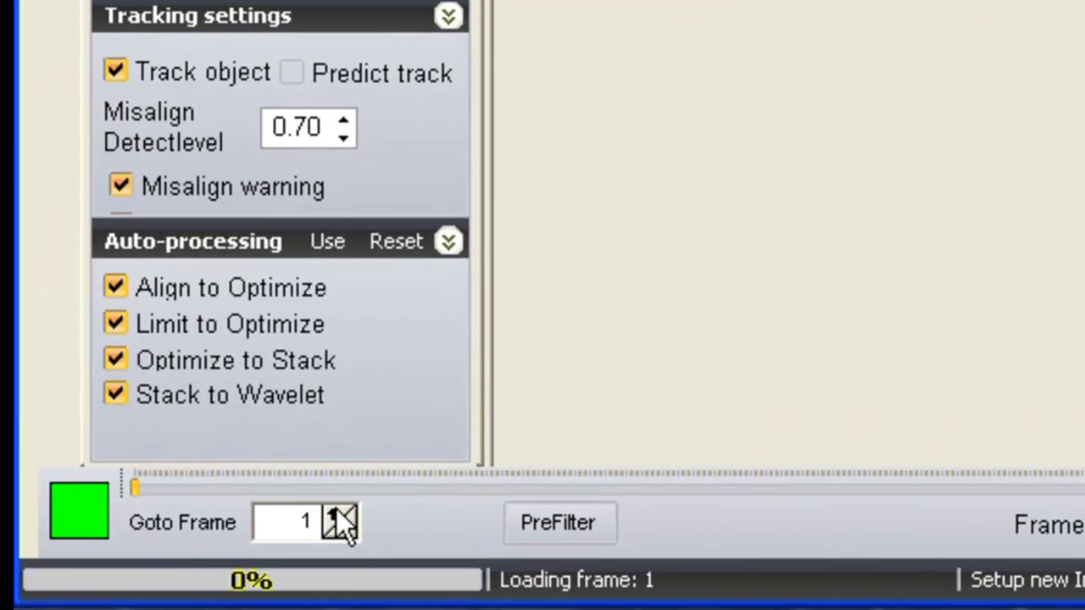
click(339, 513)
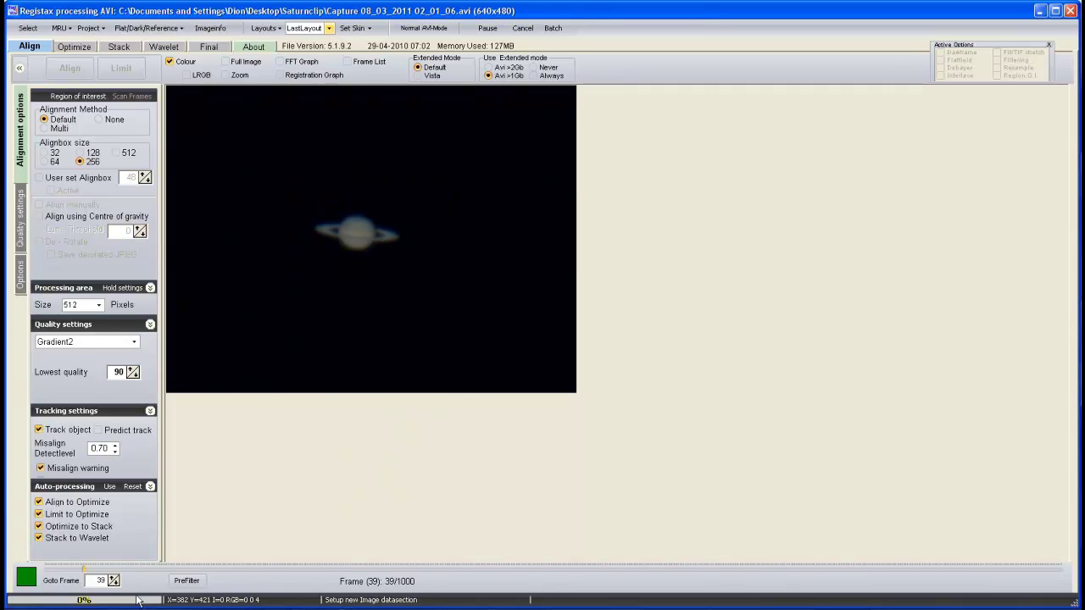
drag(117, 585, 116, 585)
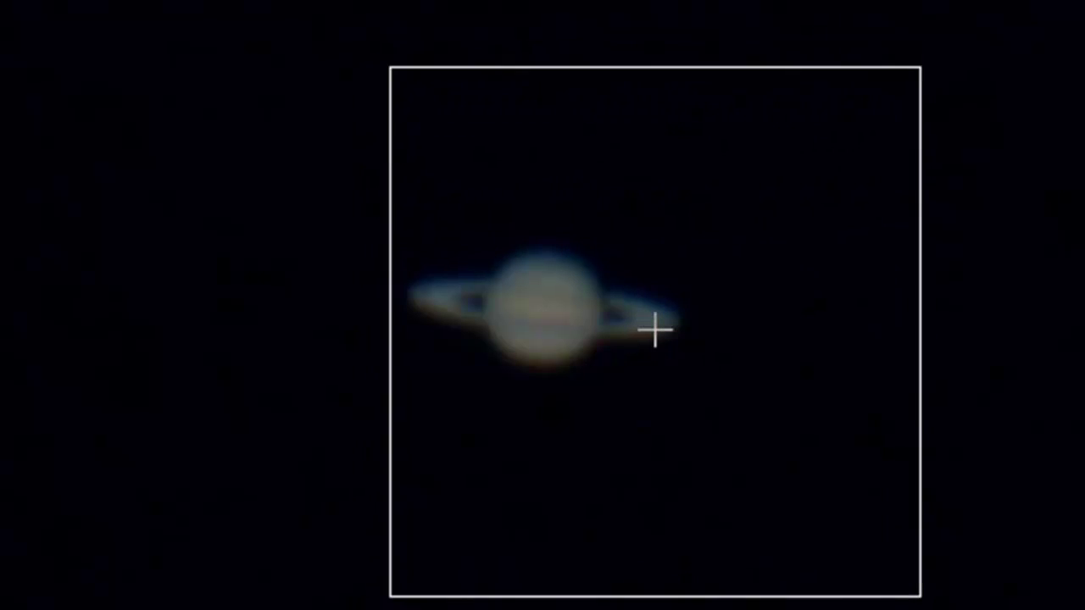
Set the alignbox size to 256, centre the box on Saturn and align the frames
click(554, 292)
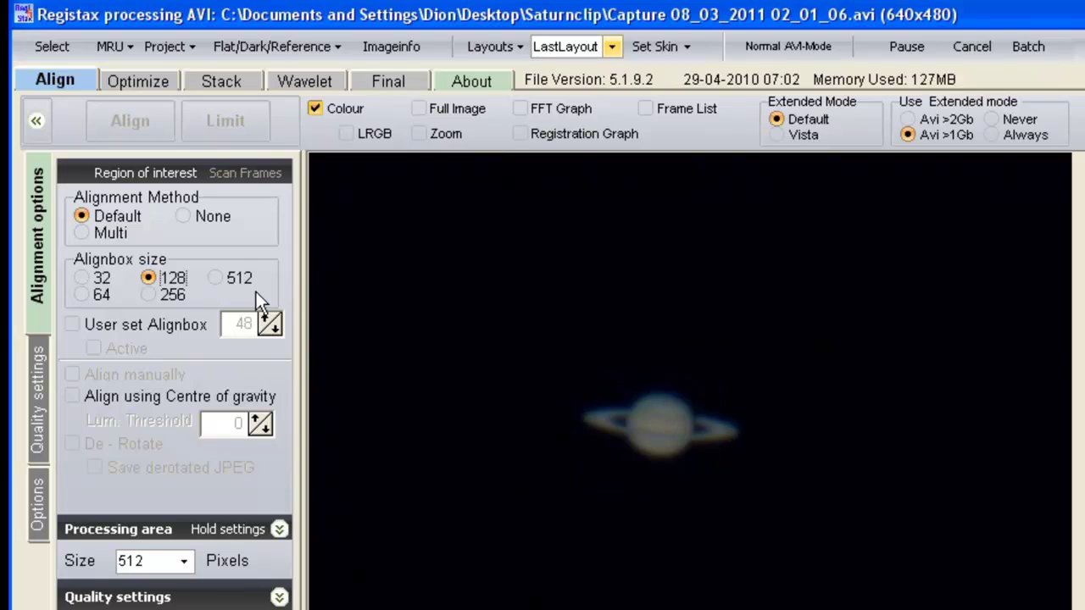
click(161, 297)
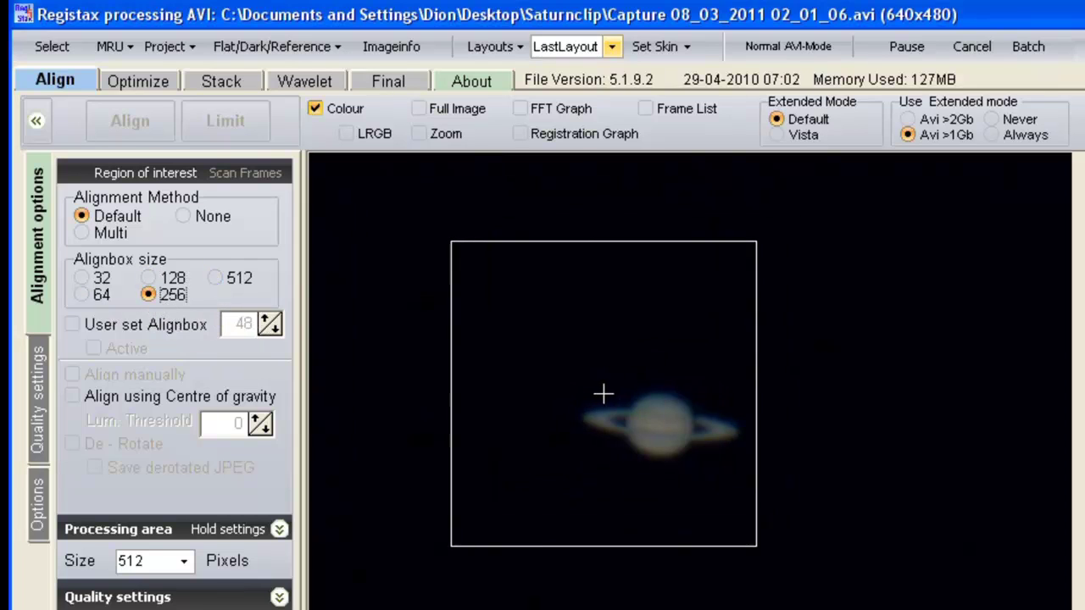
click(660, 431)
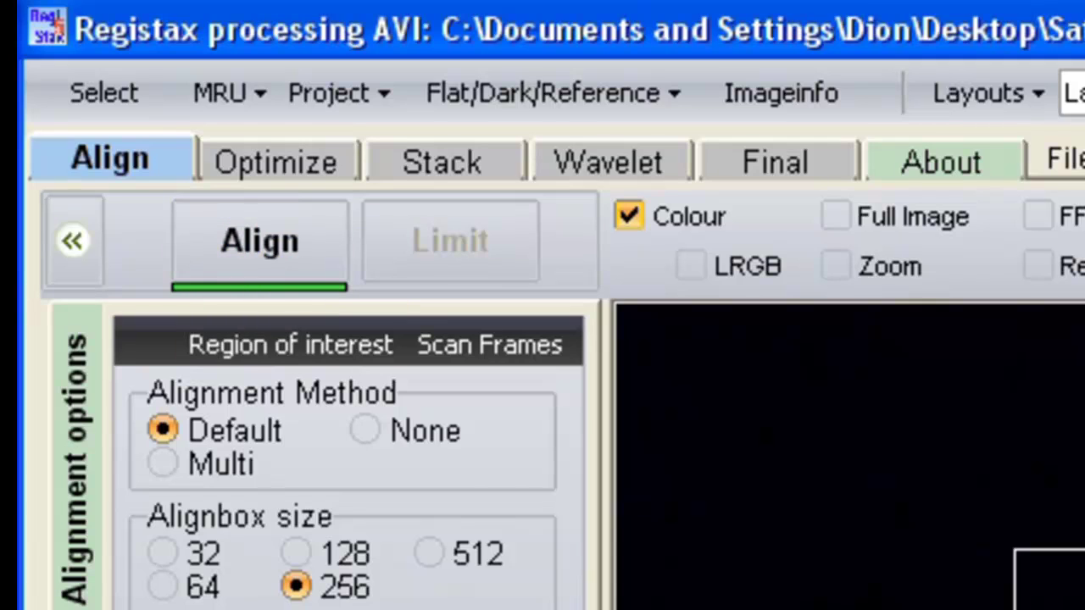
click(244, 246)
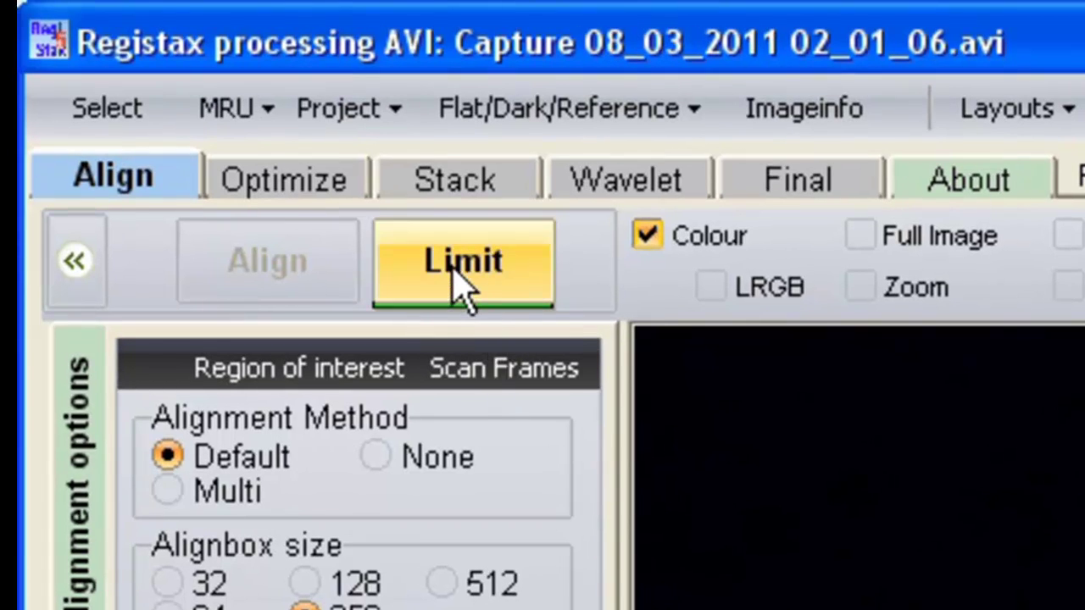
Limit the aligned frames and run the combined optimize and stack process on them
click(461, 286)
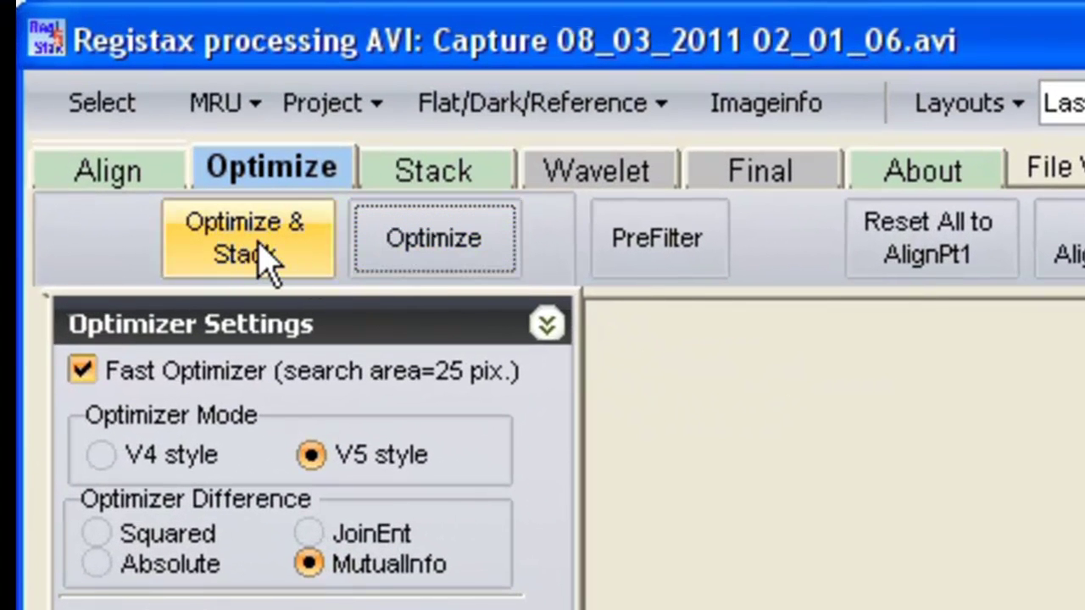
click(269, 263)
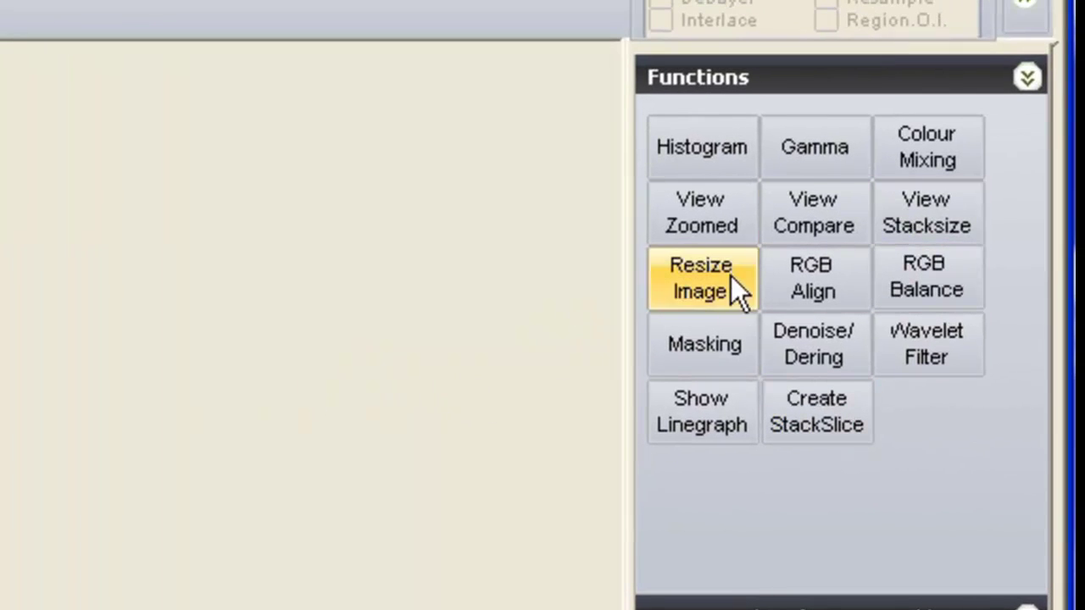
Align the red and blue channels of the stacked Saturn image using the estimated RGB alignment
click(828, 281)
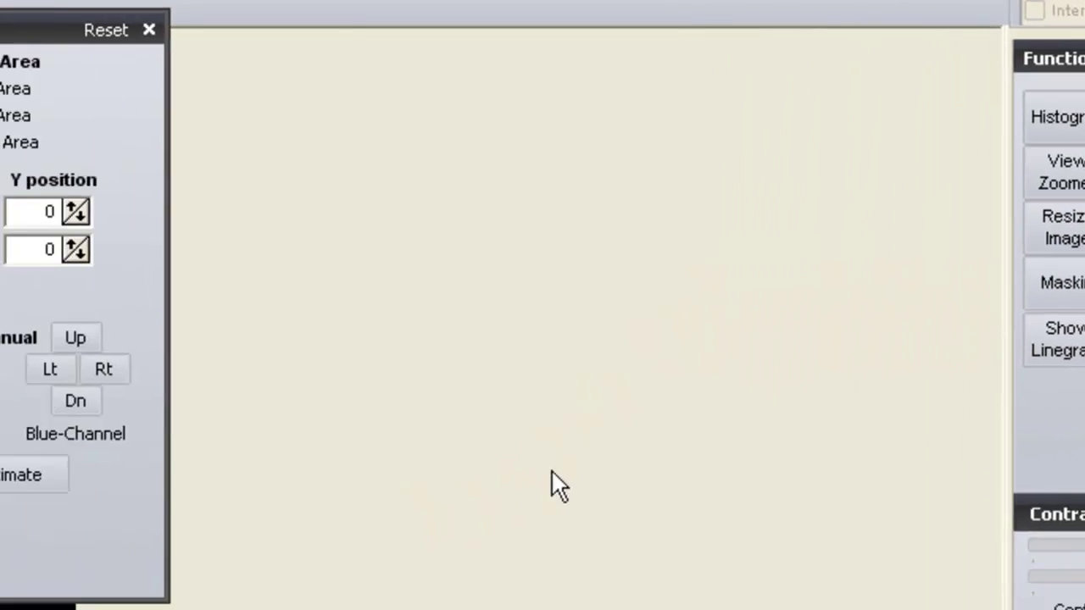
drag(552, 16, 785, 156)
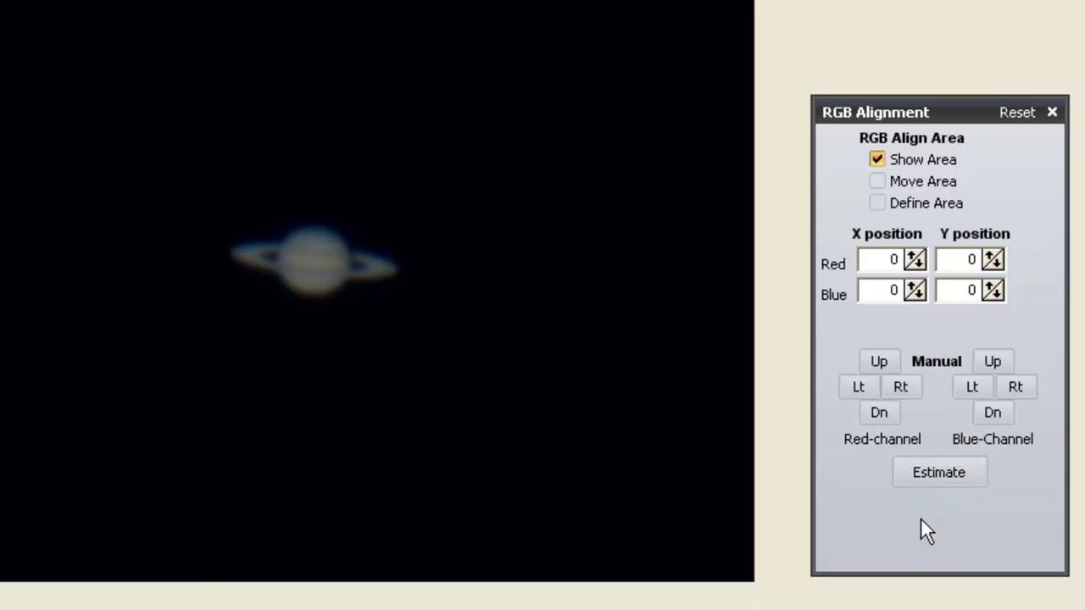
click(940, 477)
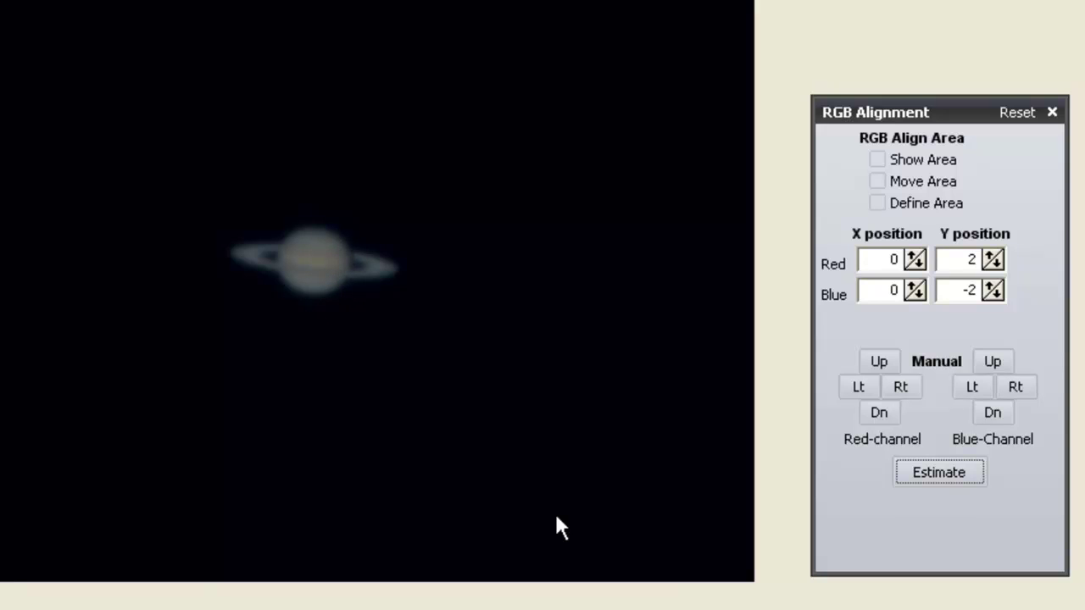
click(1049, 114)
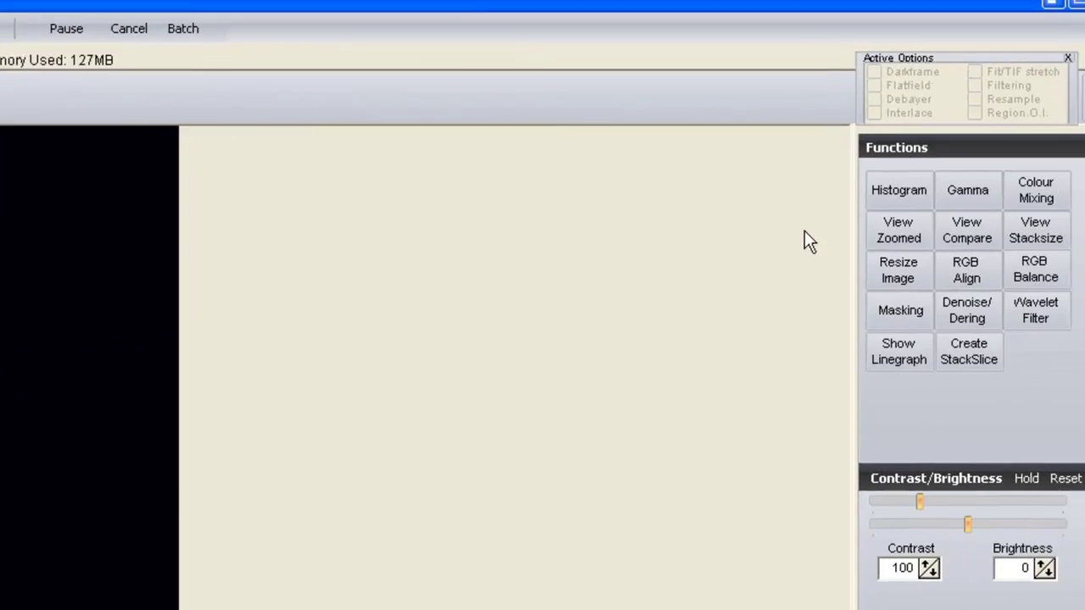
Inspect Saturn in the zoomed view beside the image and close the zoom panel
click(842, 235)
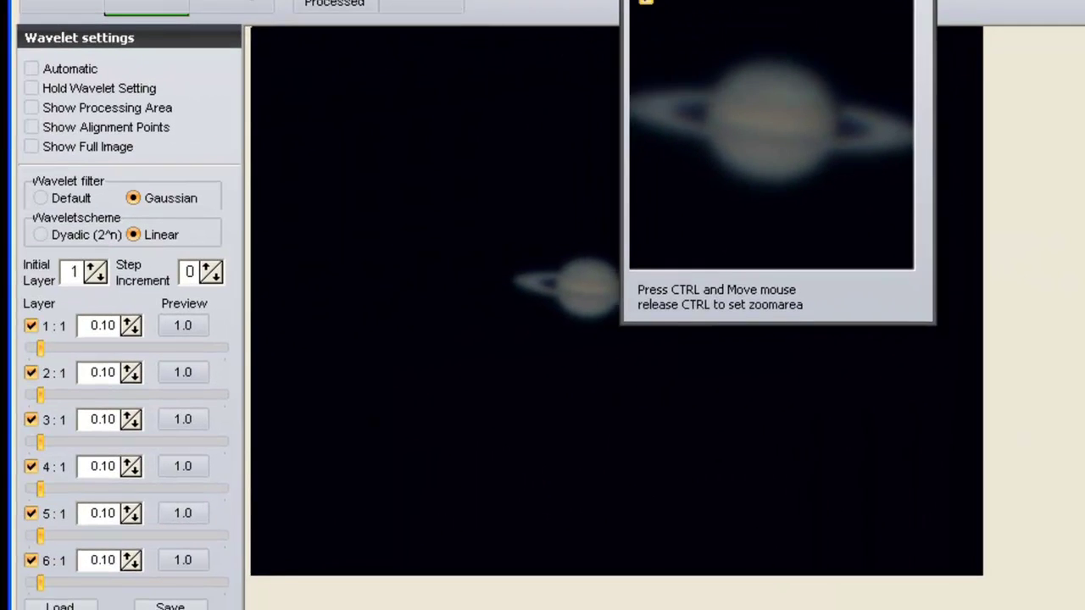
drag(752, 1, 900, 146)
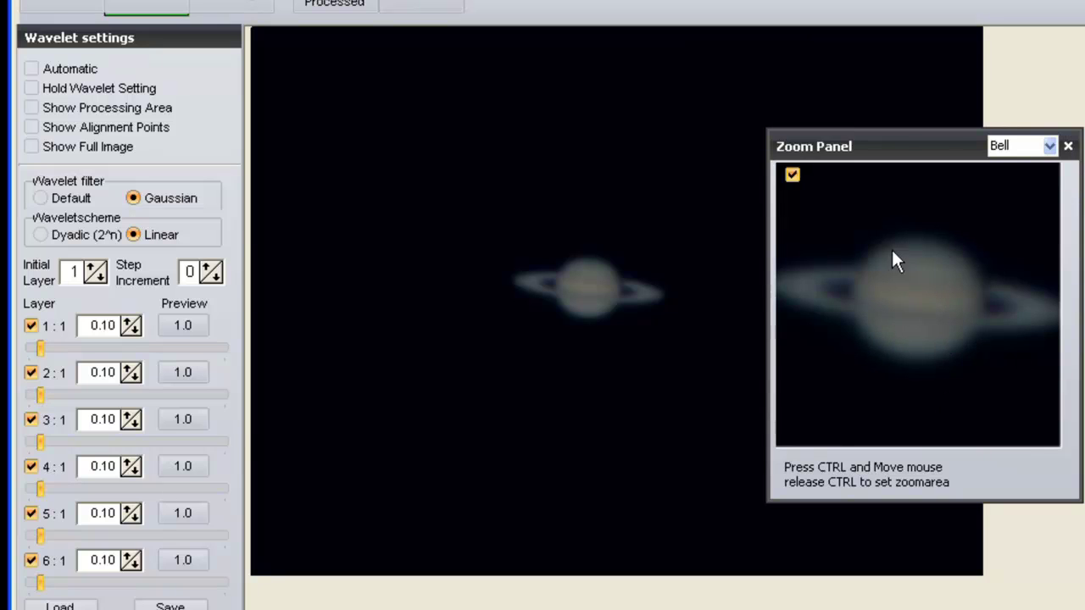
click(1069, 146)
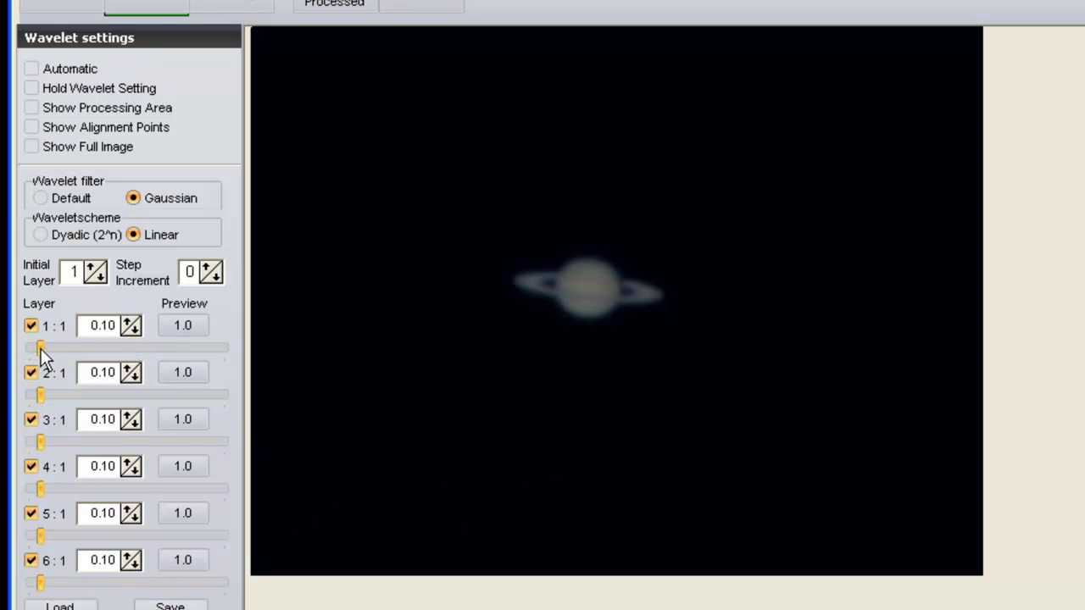
Sharpen Saturn by raising wavelet layer 1 to 42.9, layer 2 to 31.8 and layer 4 to 52.1
drag(42, 347, 118, 346)
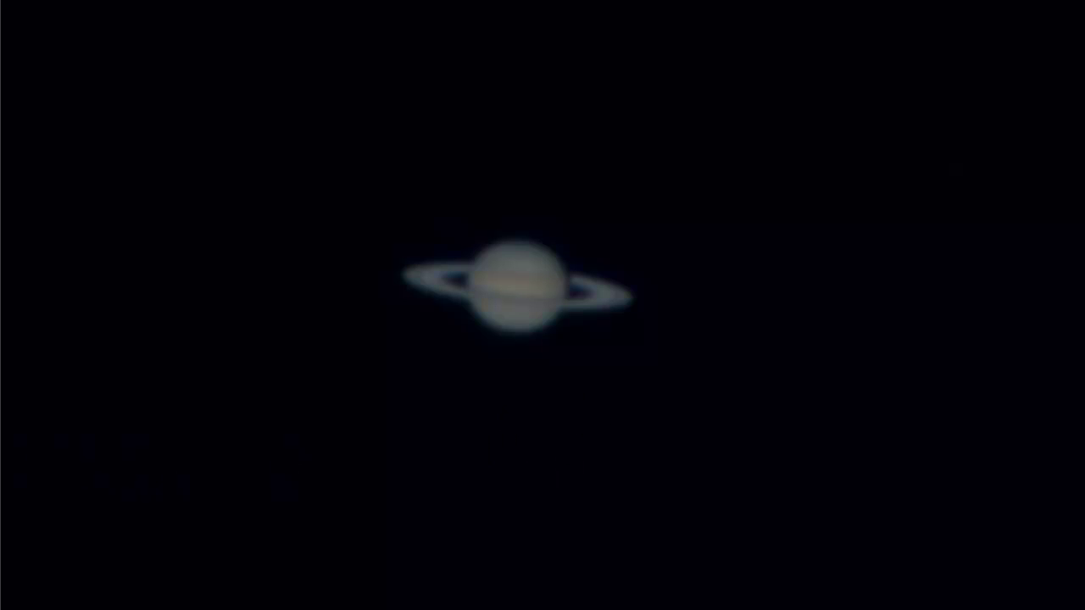
drag(56, 325, 138, 324)
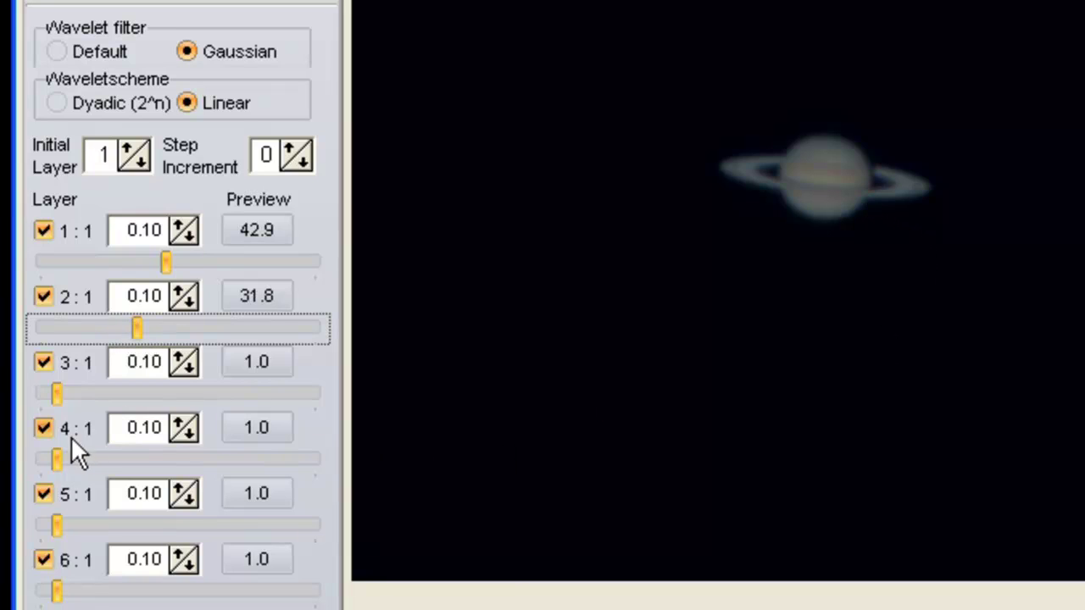
drag(59, 458, 276, 459)
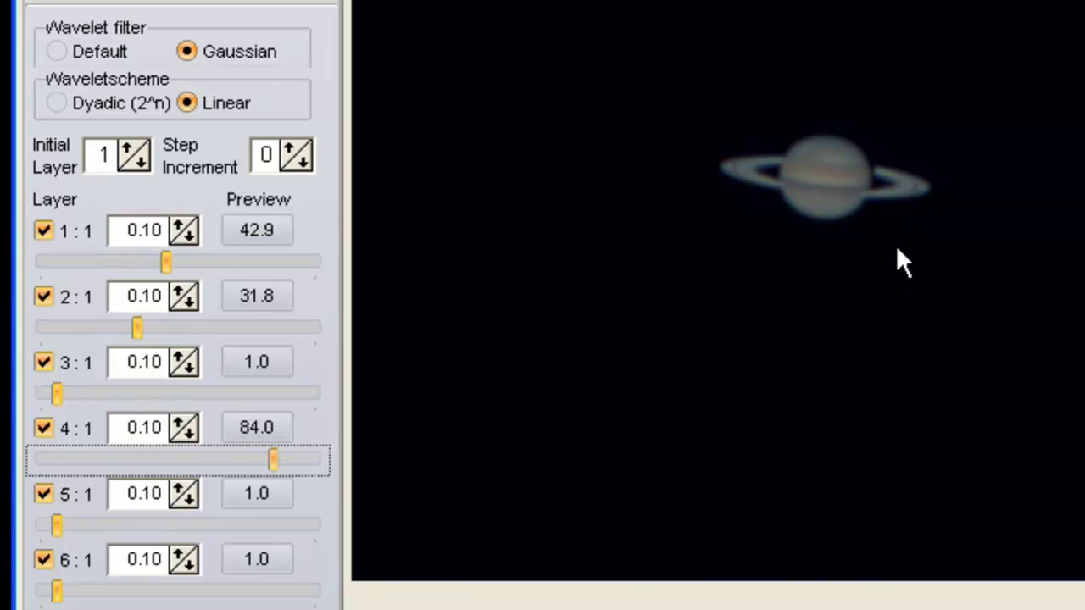
drag(271, 457, 297, 458)
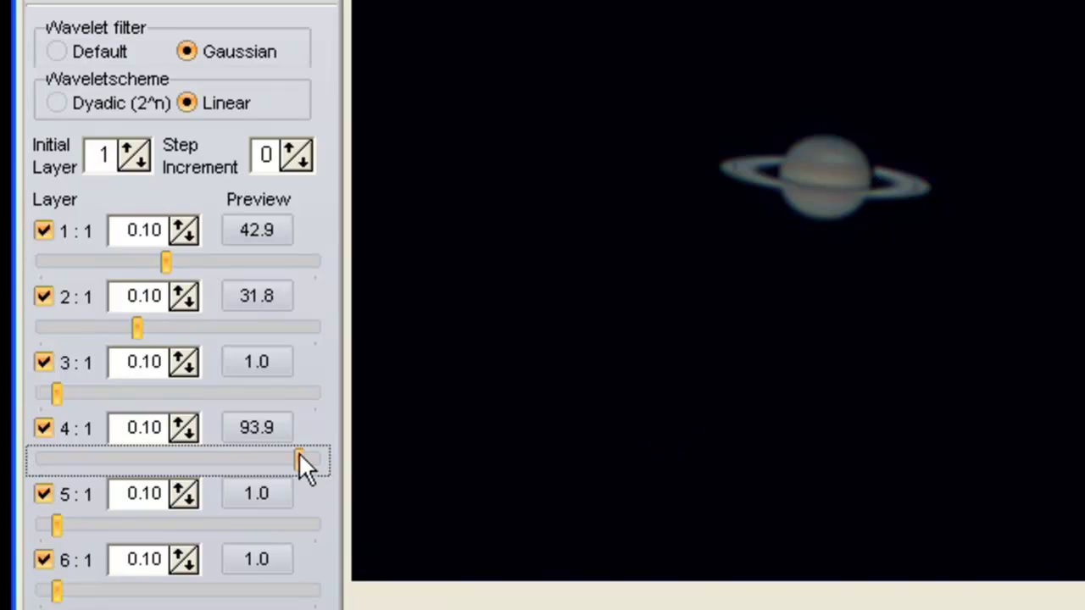
drag(299, 458, 190, 459)
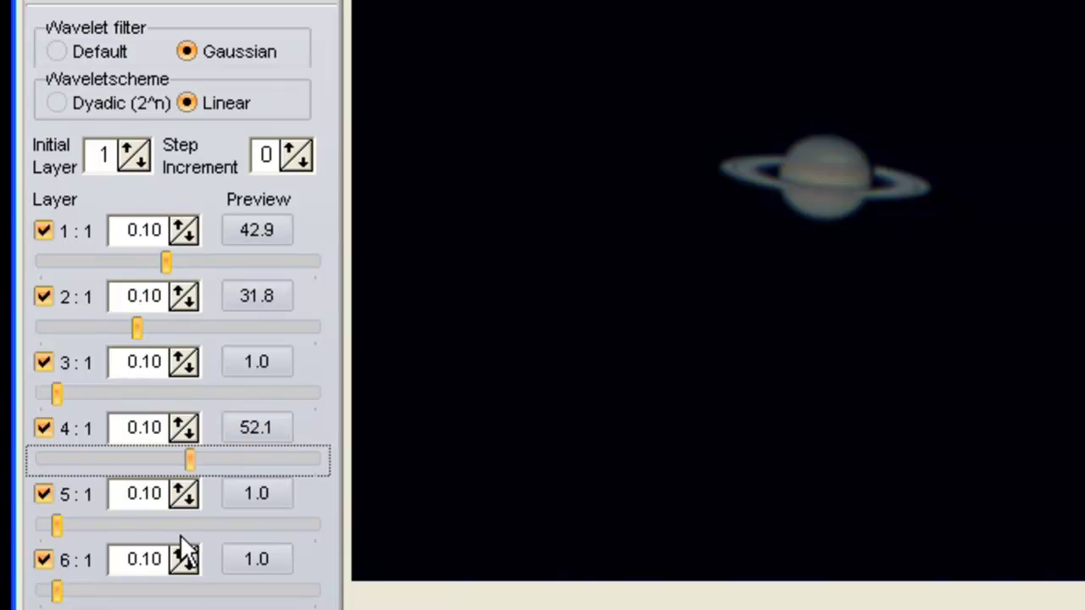
Raise wavelet layer 5 to 35.5 and layer 6 to 36.8, and reduce layer 1 to 31.8
drag(53, 527, 141, 521)
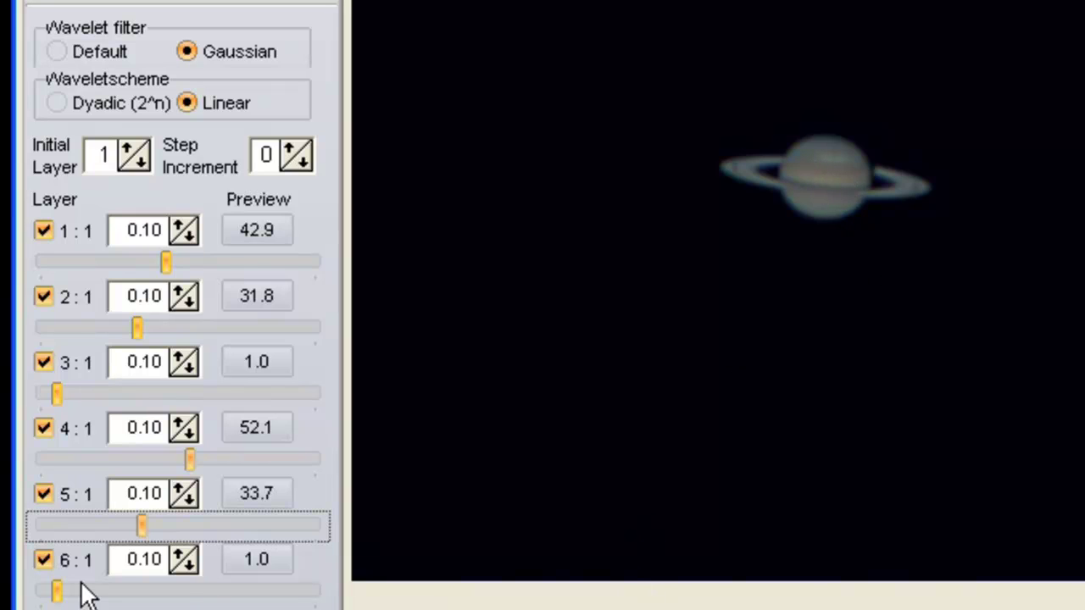
drag(57, 591, 124, 593)
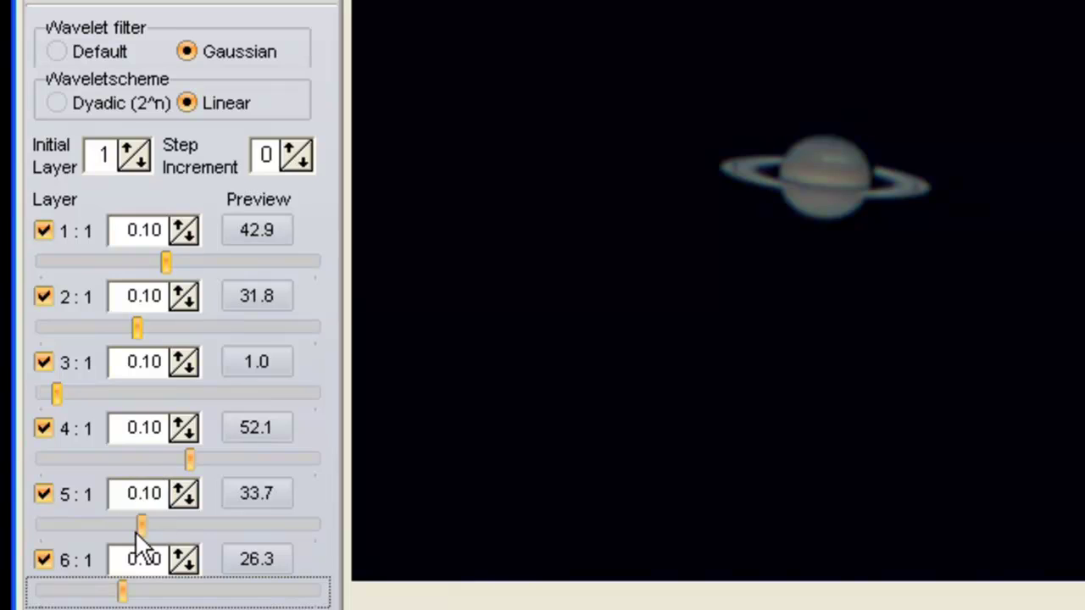
mouse_move(145, 531)
mouse_down()
mouse_move(167, 526)
mouse_move(147, 525)
mouse_up()
drag(122, 590, 149, 590)
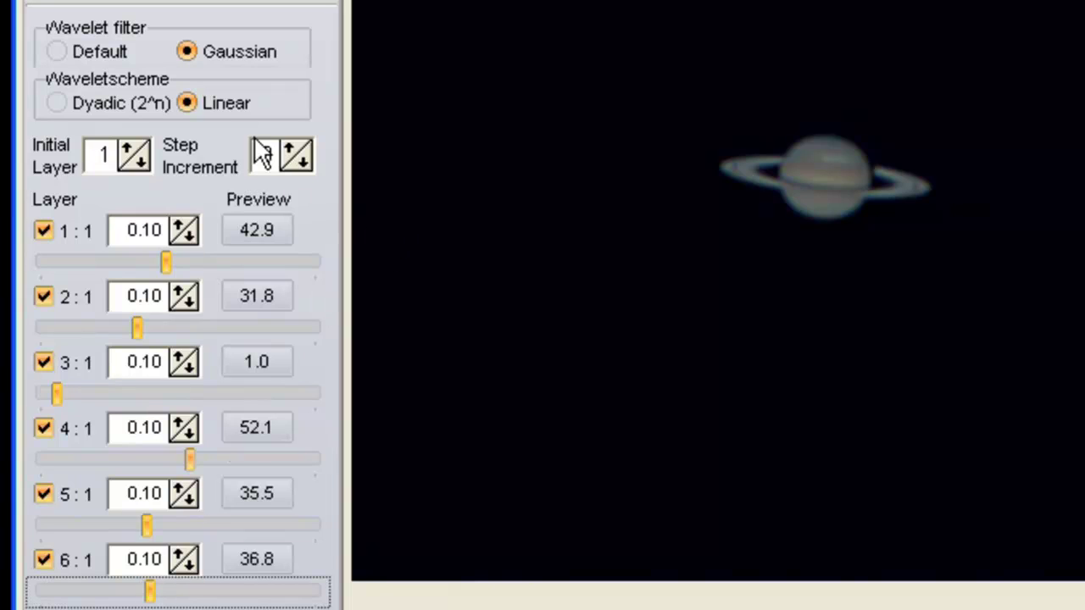
drag(166, 259, 135, 263)
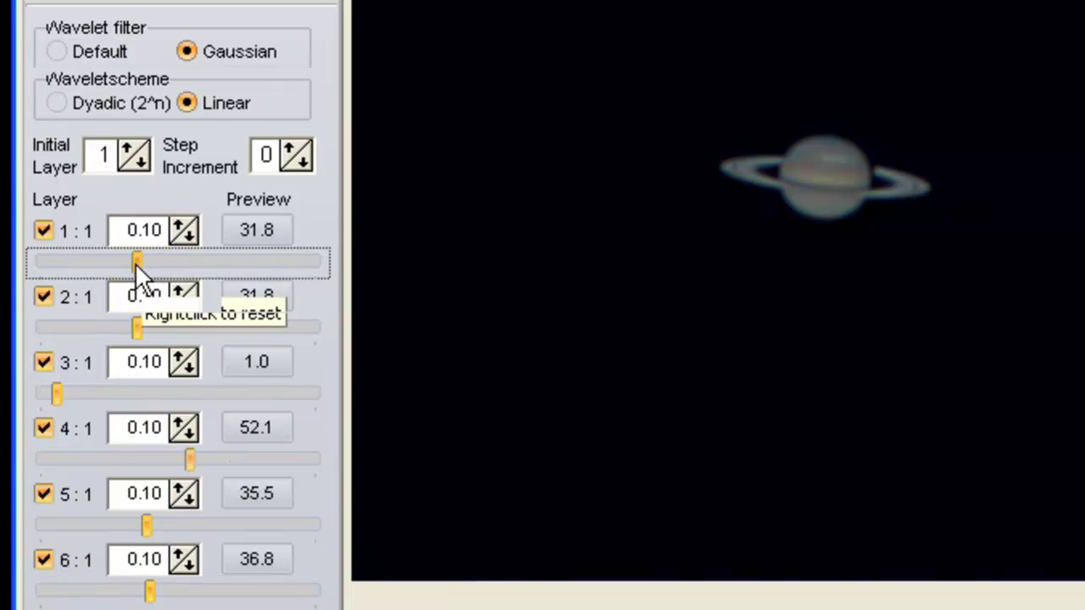